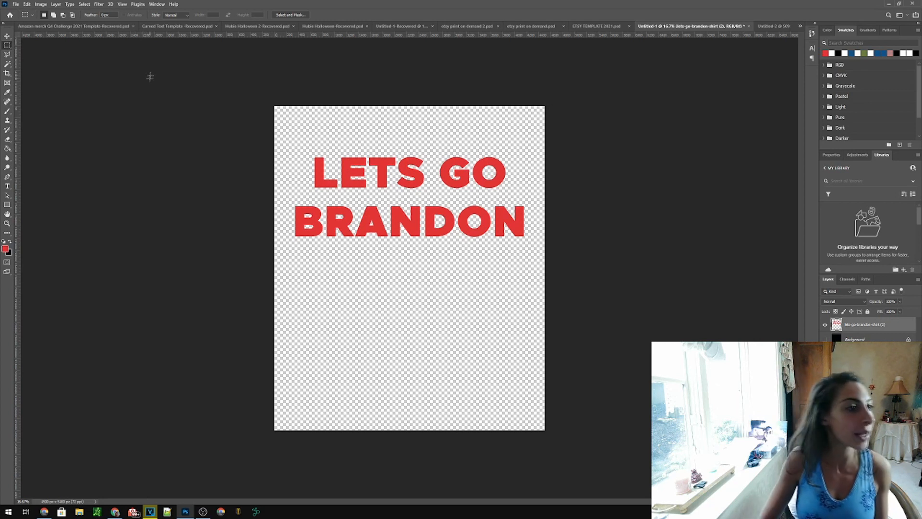
- Select the whole LETS GO BRANDON lettering with a Rectangular Marquee drawn closely around both lines
left_click(7, 45)
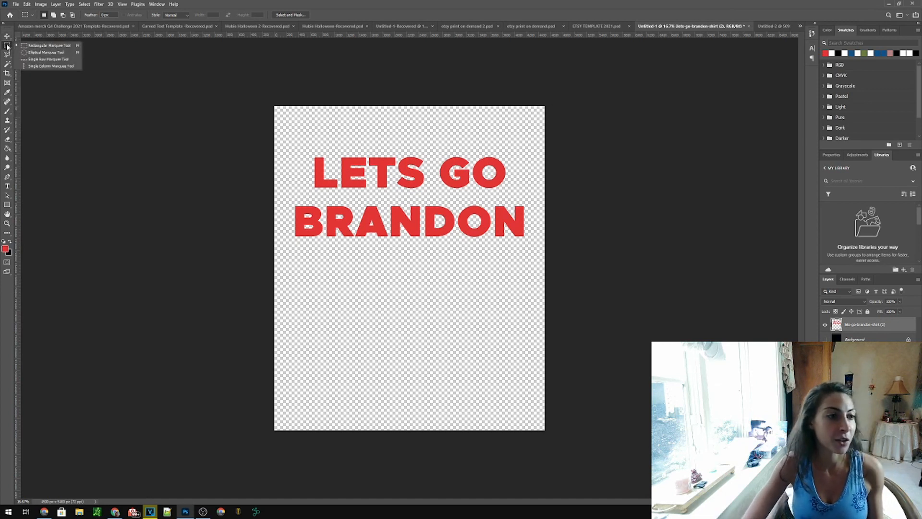
left_click(45, 45)
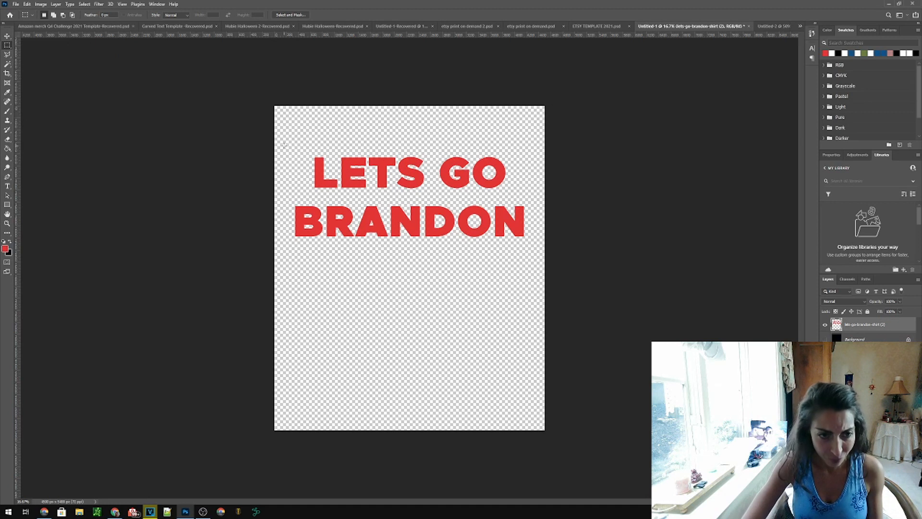
left_click_drag(283, 145, 536, 248)
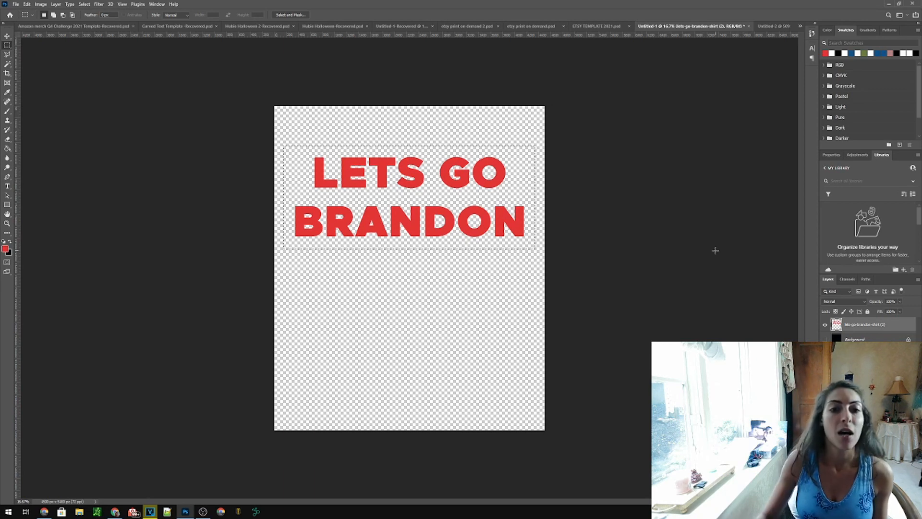
- Paste the copied lettering into a new 3813 x 1334 px document from the Clipboard preset and hide its white background
left_click(15, 4)
left_click(26, 12)
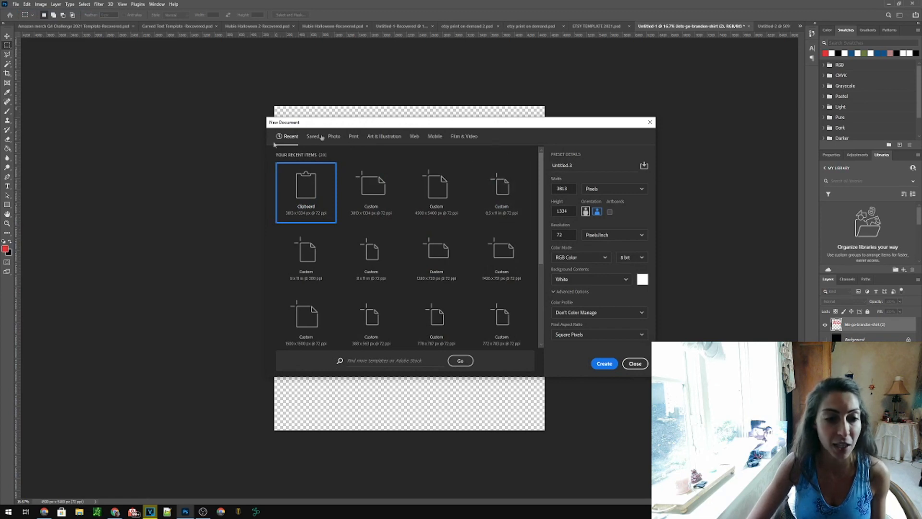
left_click(606, 364)
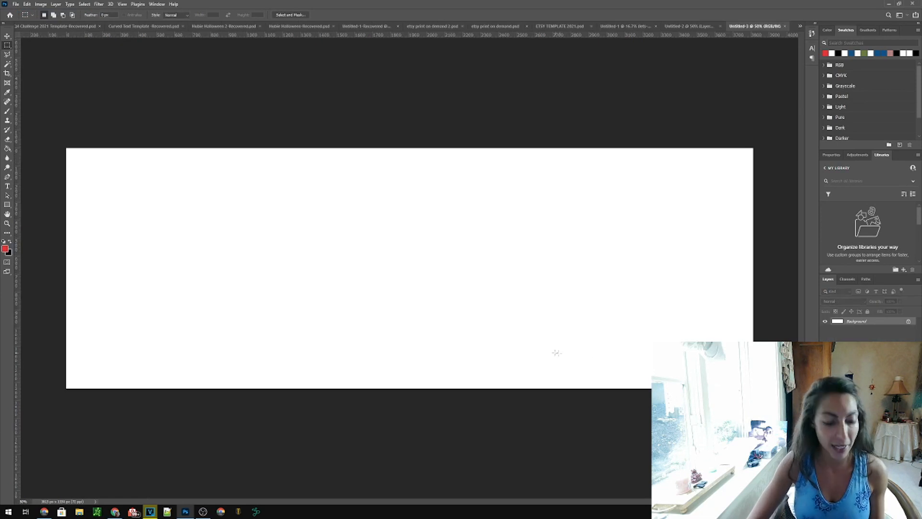
key("ctrl+v")
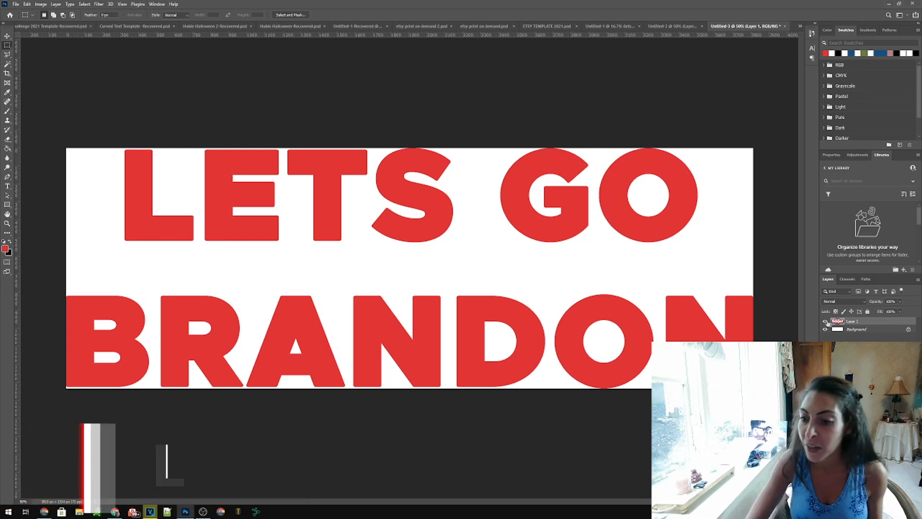
left_click(825, 329)
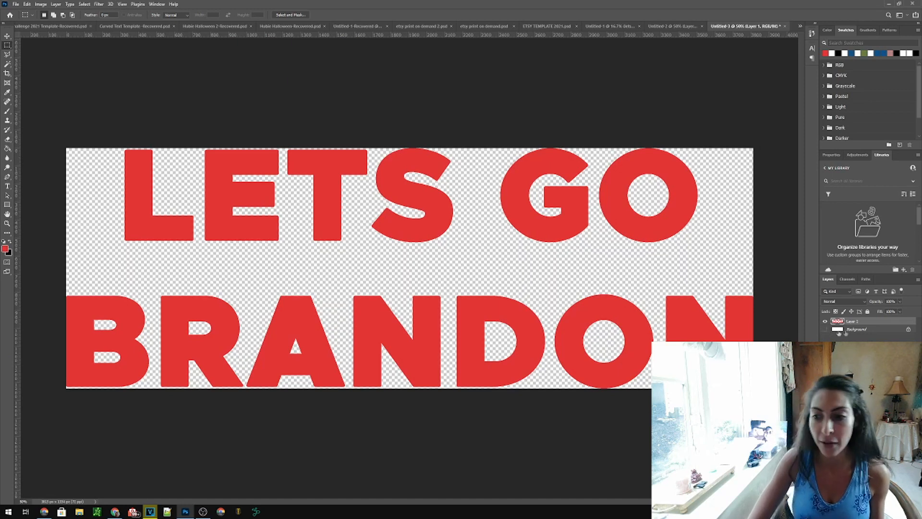
- Save the transparent lettering to the Desktop as a PNG named "lets go bramdom etsy hat"
left_click(17, 5)
mouse_move(16, 4)
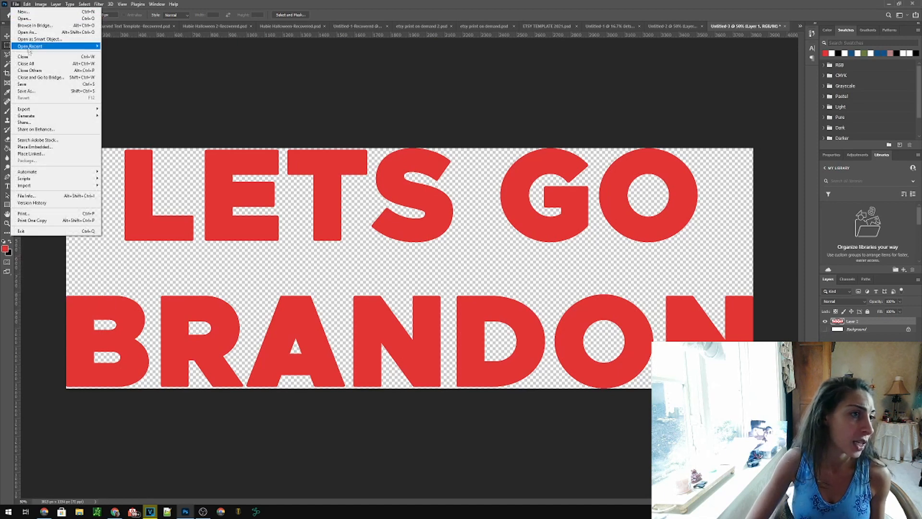
left_click(30, 91)
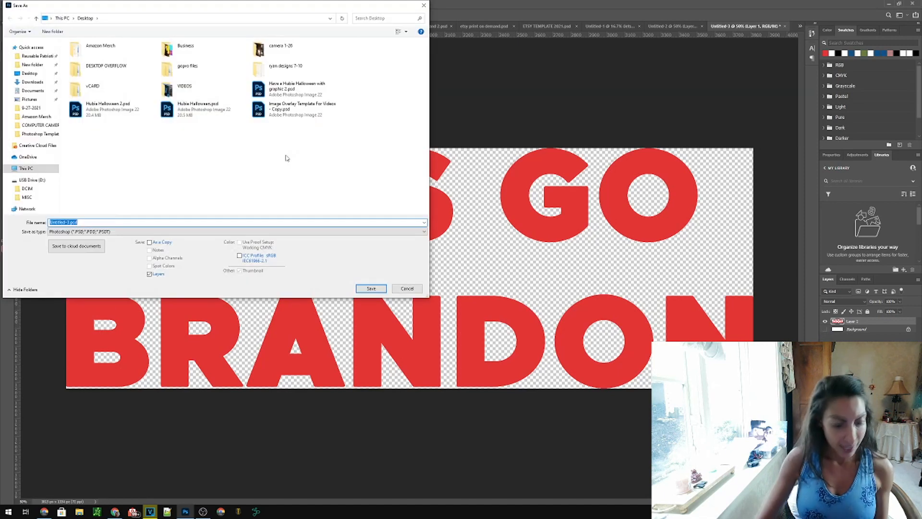
type("lets g")
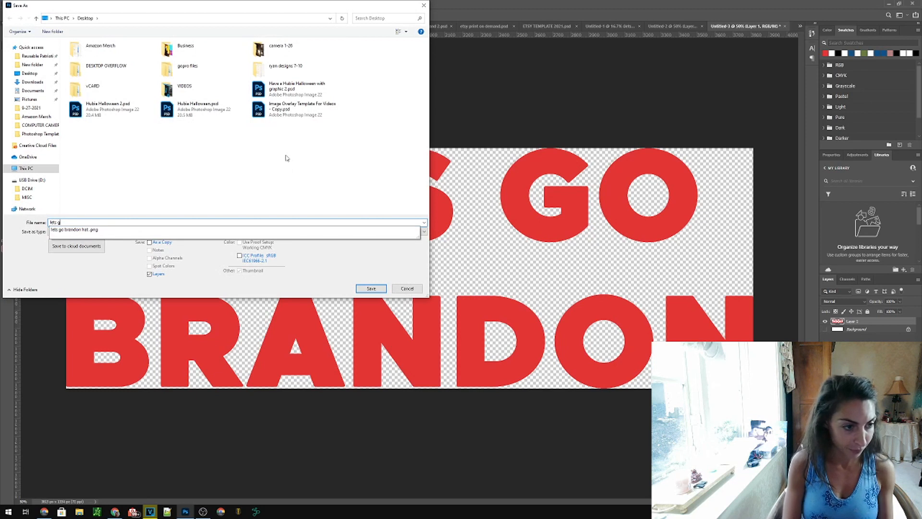
type("o brandon")
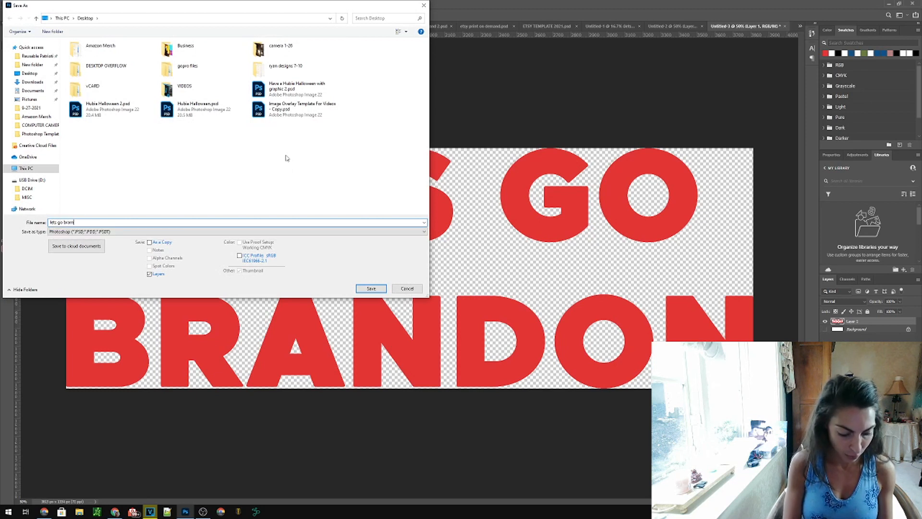
type(" etsy hat")
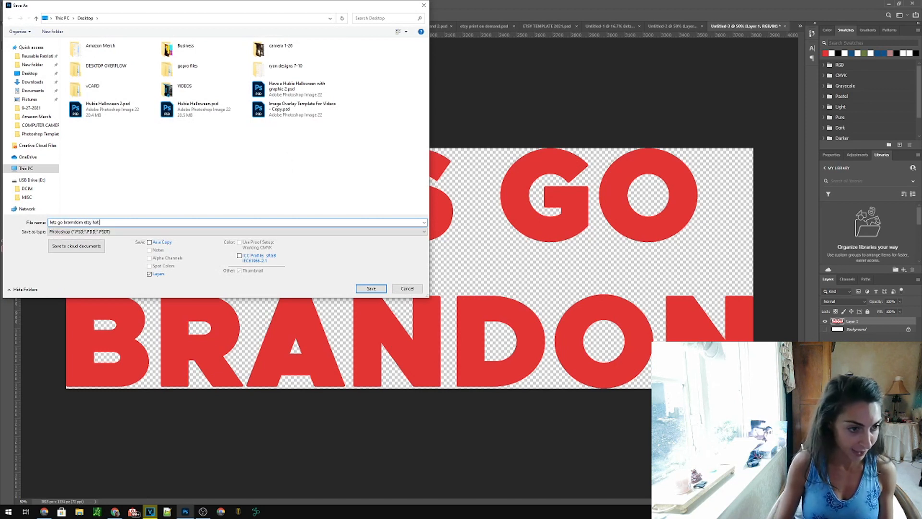
left_click(138, 232)
left_click(129, 330)
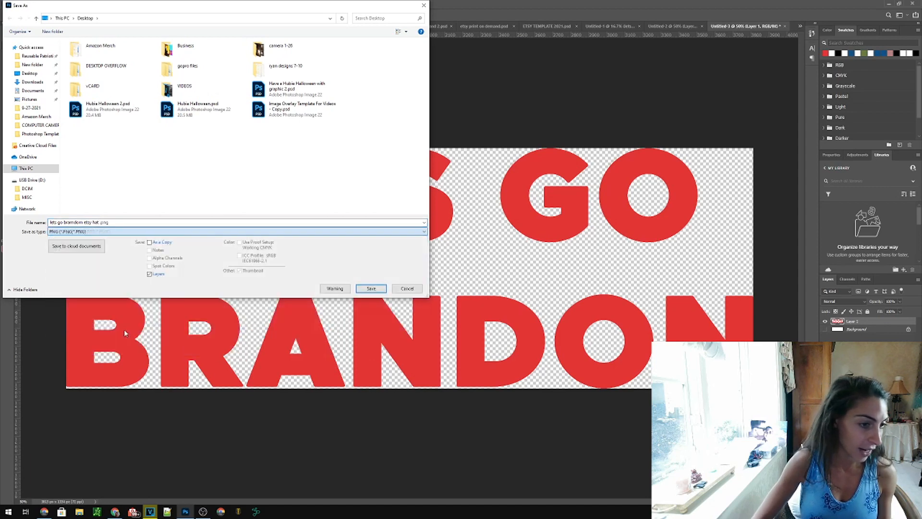
left_click(372, 289)
left_click(501, 156)
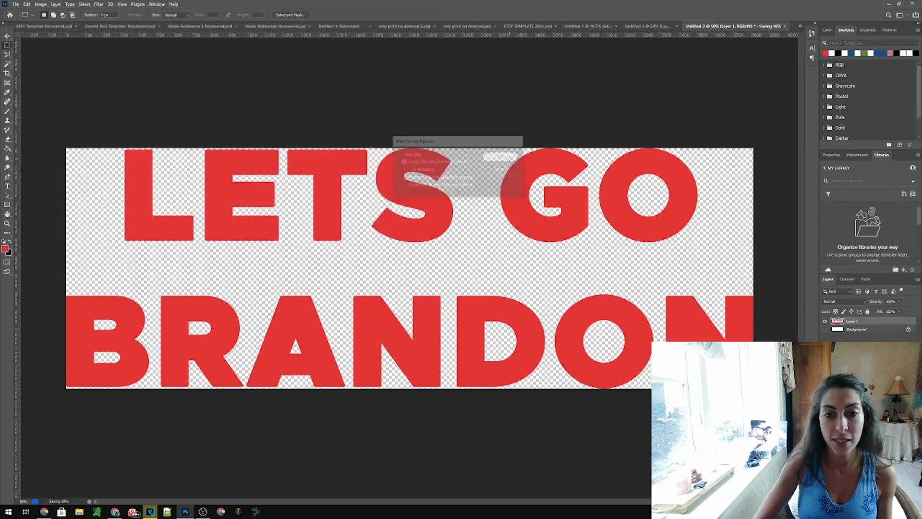
- Switch to Printful in the browser, leave the open product setup and start adding a product to the Etsy store
left_click_drag(546, 4, 535, 43)
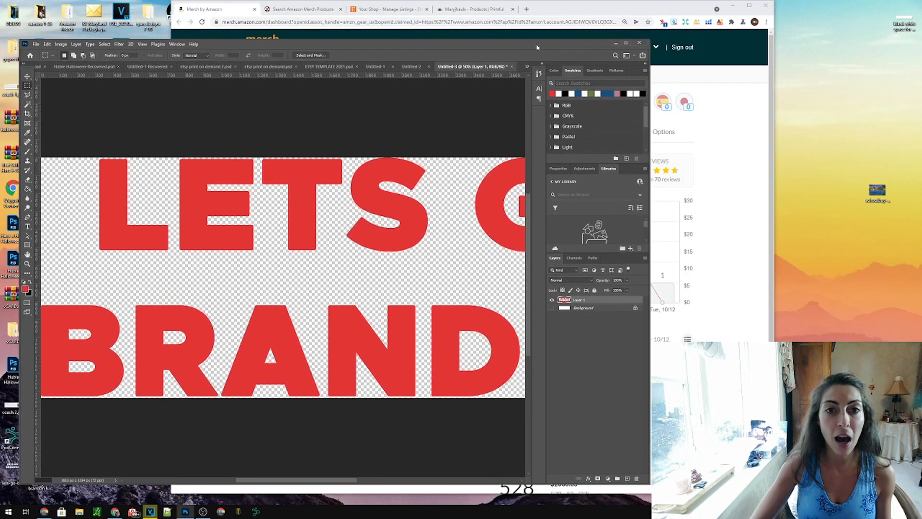
left_click_drag(566, 10, 569, 2)
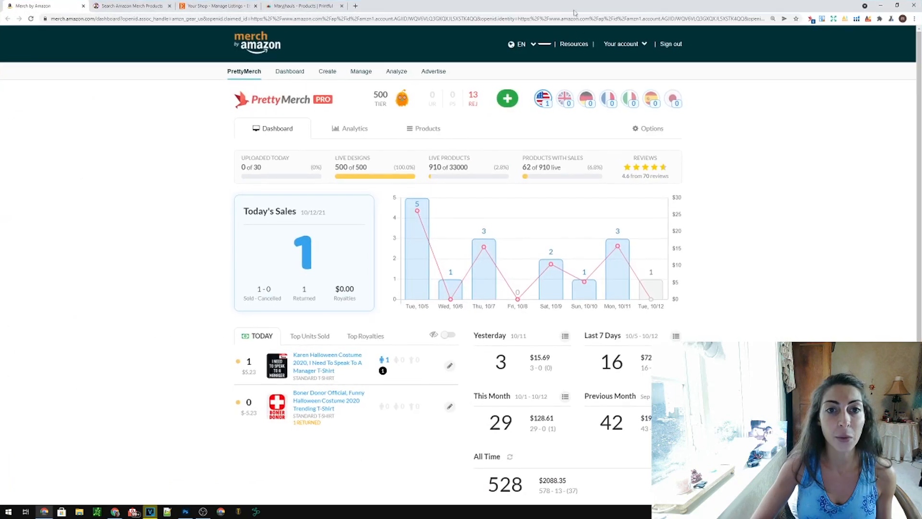
left_click(307, 6)
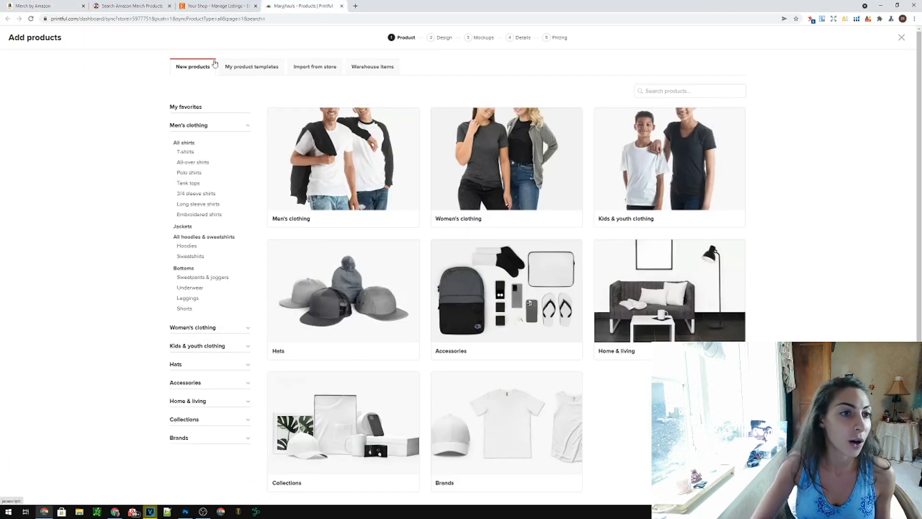
left_click(901, 37)
left_click(36, 120)
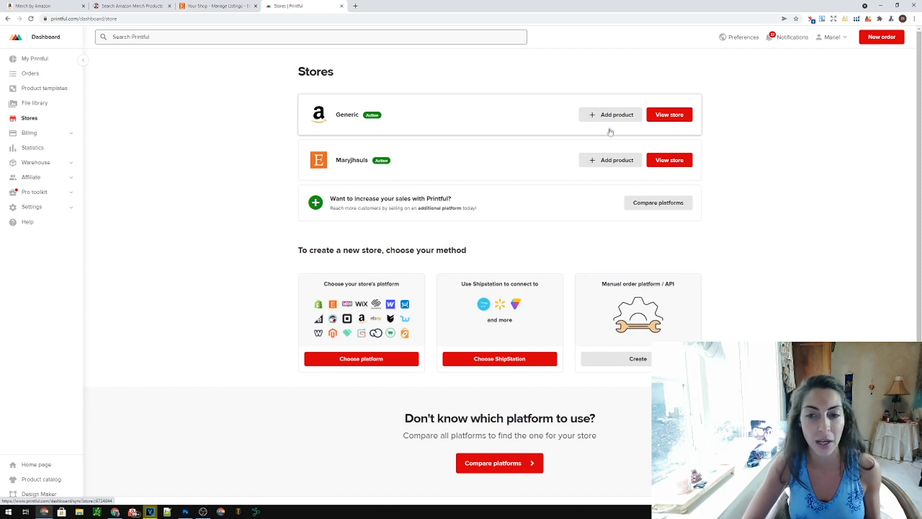
left_click(608, 167)
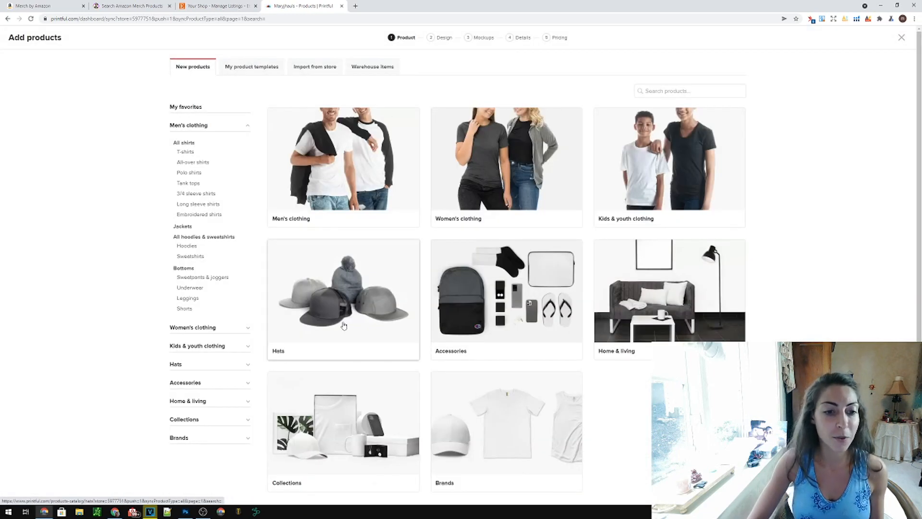
- Choose the Classic Snapback | Yupoong 6089M from the snapback hats as the product to design
left_click(344, 325)
left_click(343, 325)
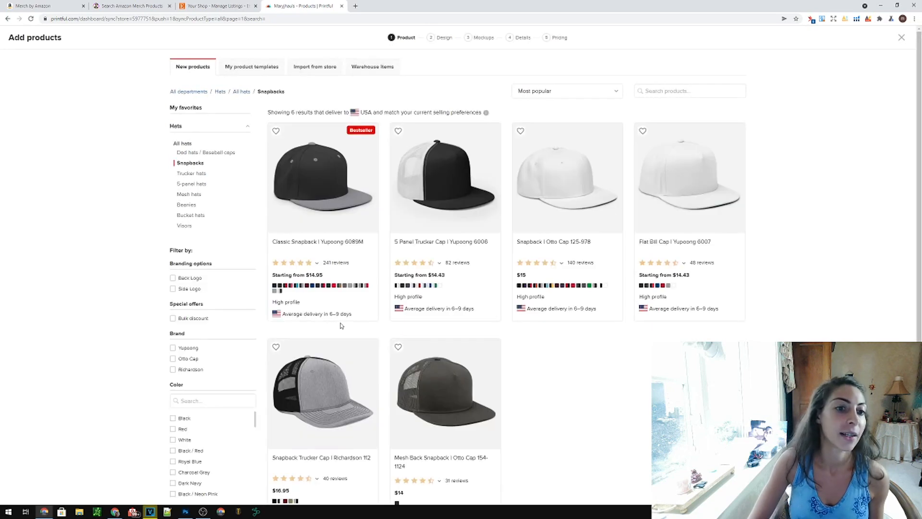
left_click(316, 179)
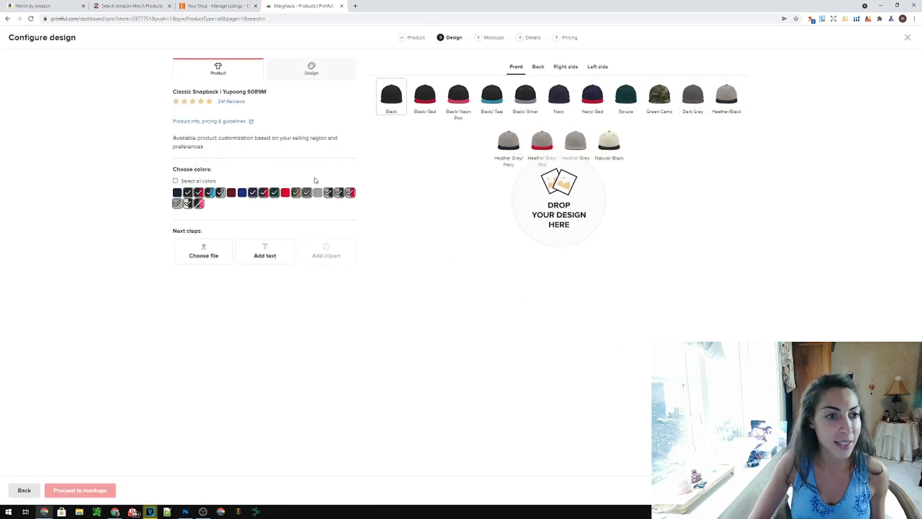
- Upload "lets go bramdom etsy hat .png" from the Desktop to the file library and place it on the hat's front
left_click(204, 258)
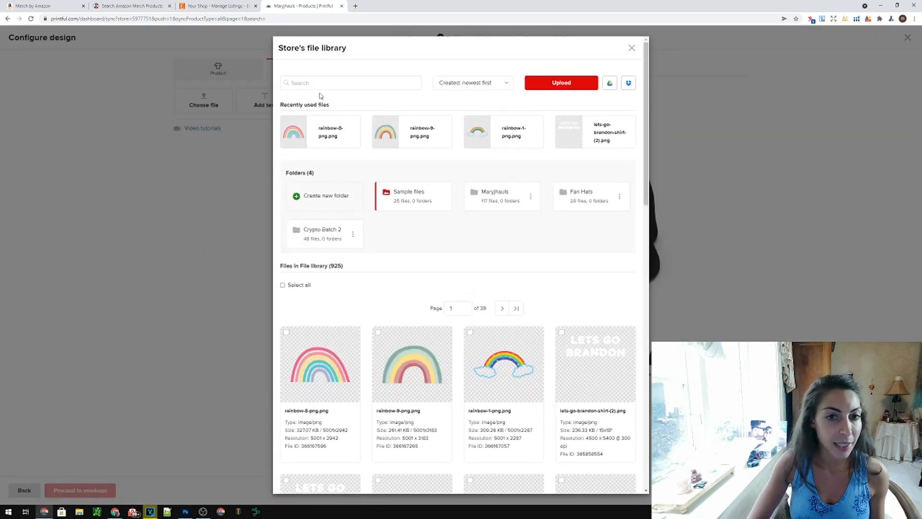
left_click(573, 84)
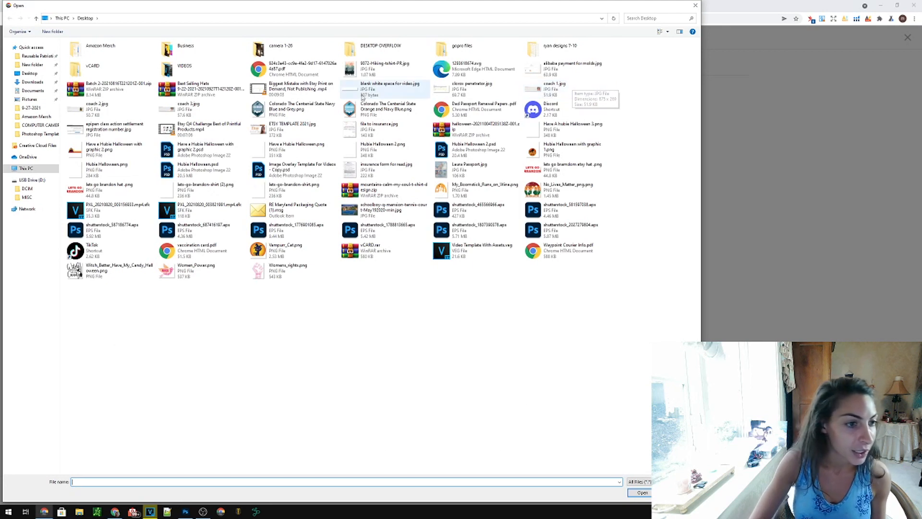
left_click(568, 167)
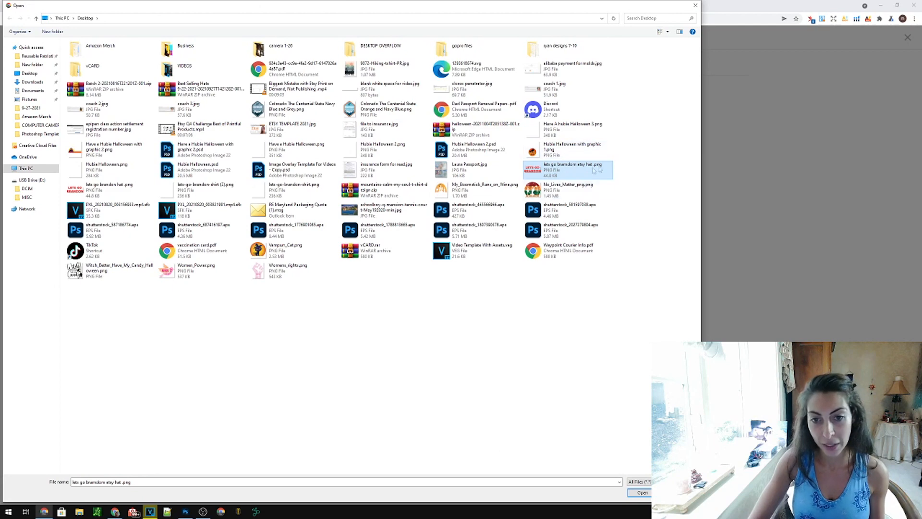
left_click(643, 493)
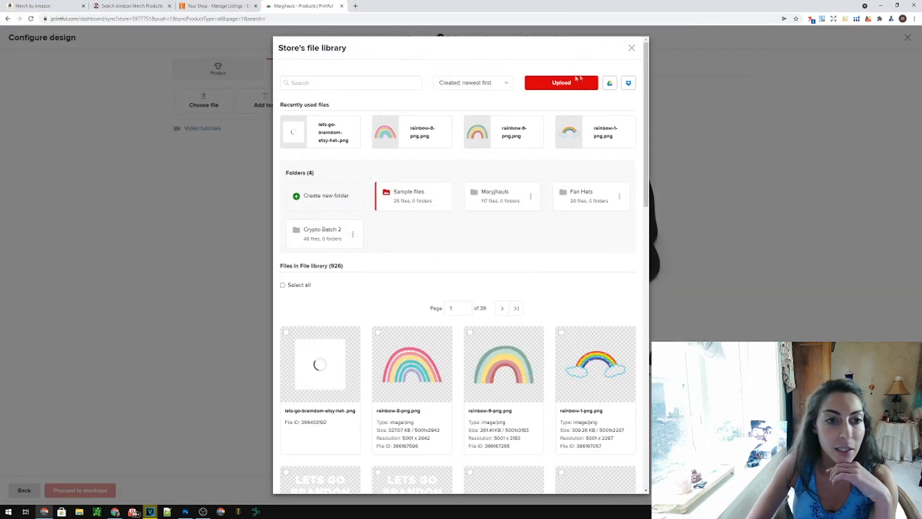
left_click(331, 137)
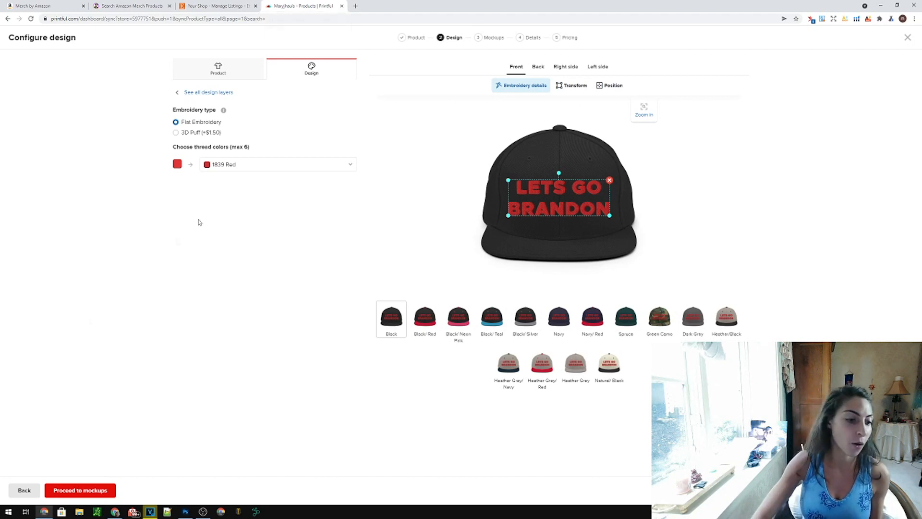
- Use the Default mockups style for the hat's storefront images and continue to the product details
left_click(81, 489)
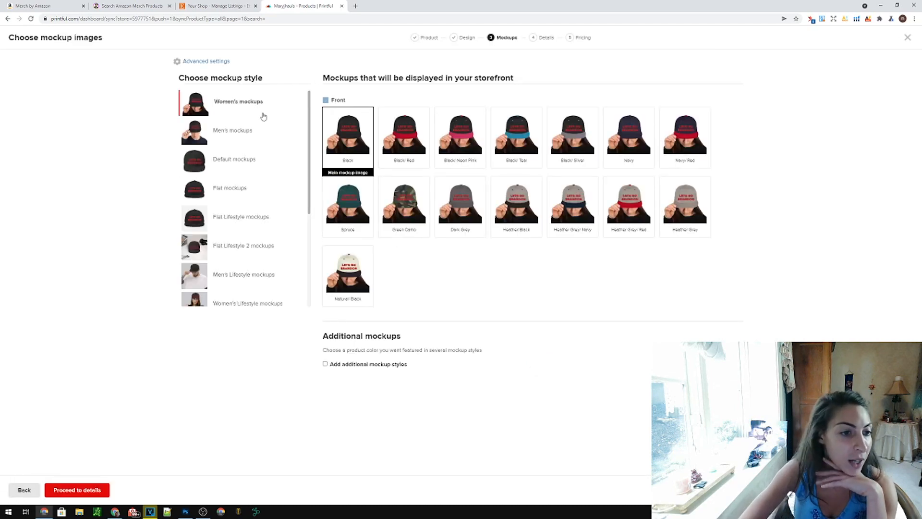
scroll(251, 156, "down", 4)
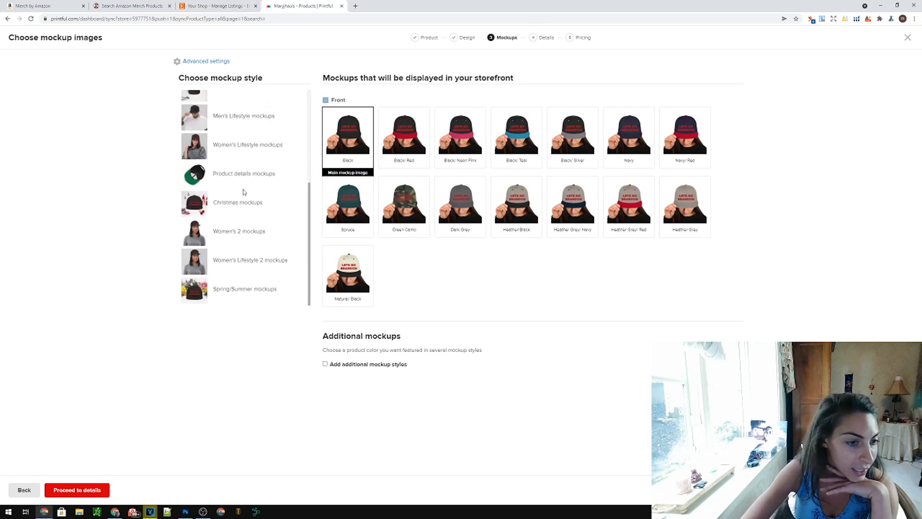
scroll(242, 202, "up", 4)
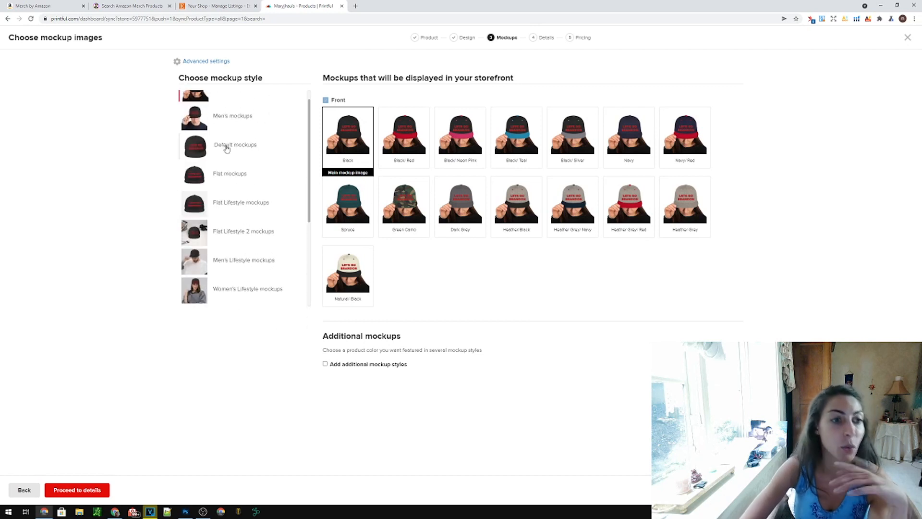
left_click(227, 149)
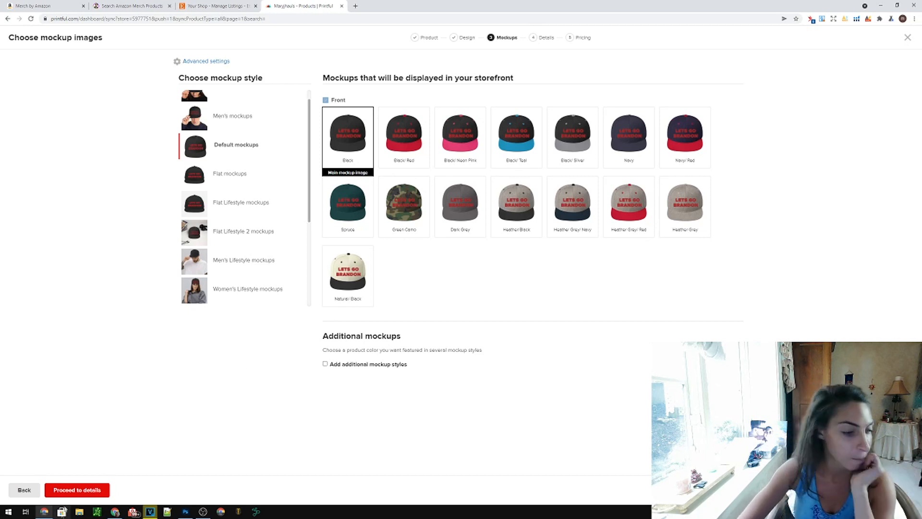
left_click(75, 490)
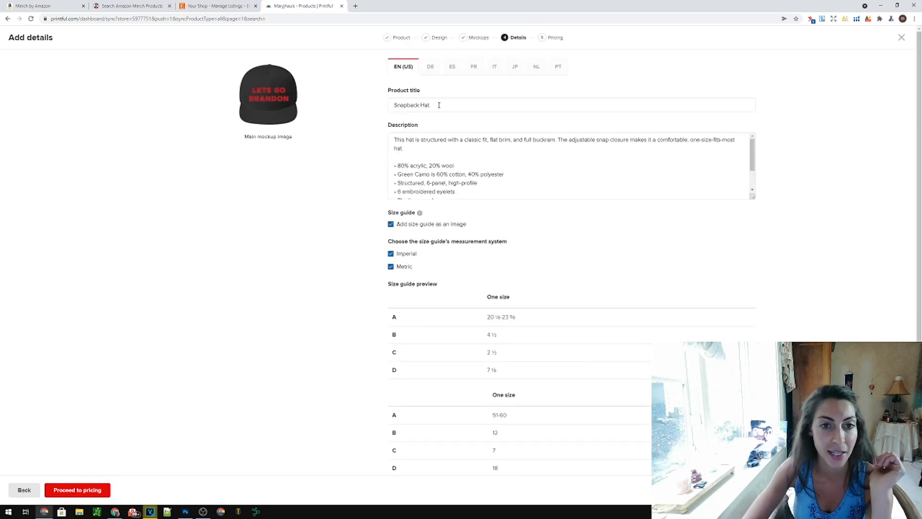
- Set the product title to "Lets Go Brandon Meme Hat, Funny Christmas Meme Hat,"
left_click_drag(439, 105, 356, 108)
type("Lets ")
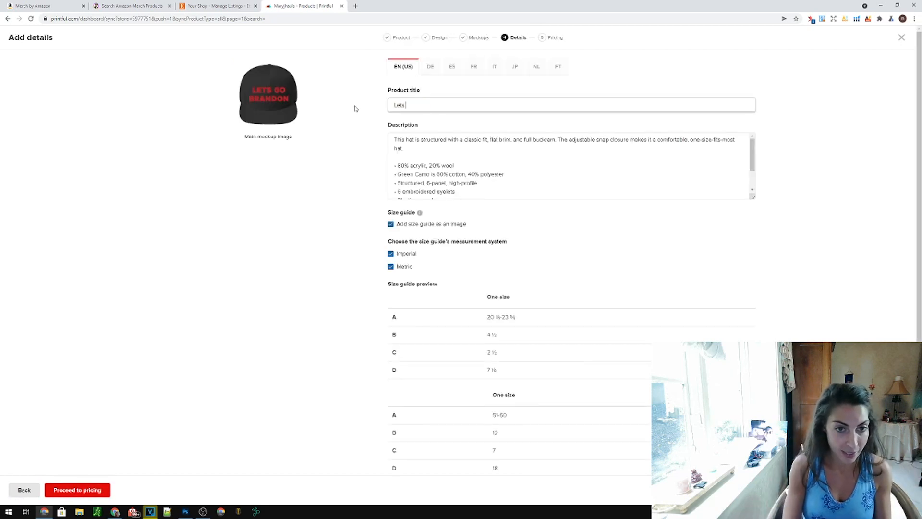
type("Go Brasndo")
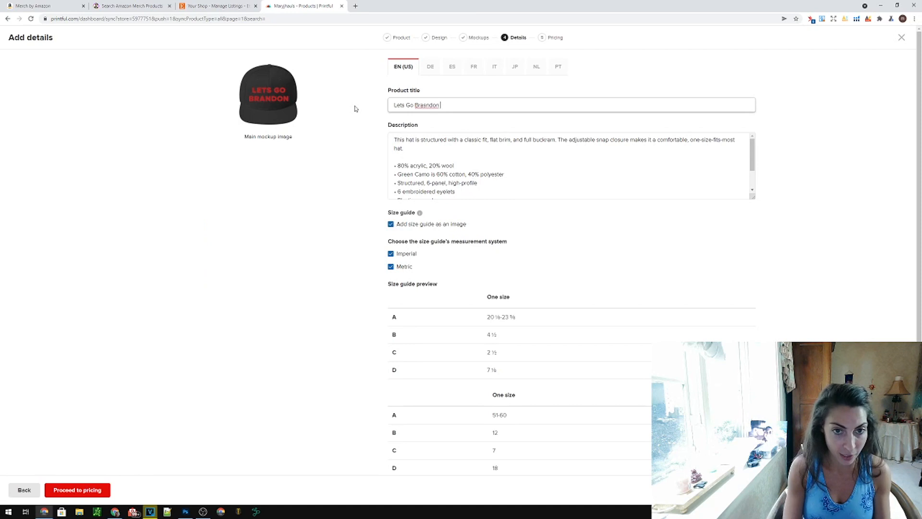
type("ndon Meme Hat ")
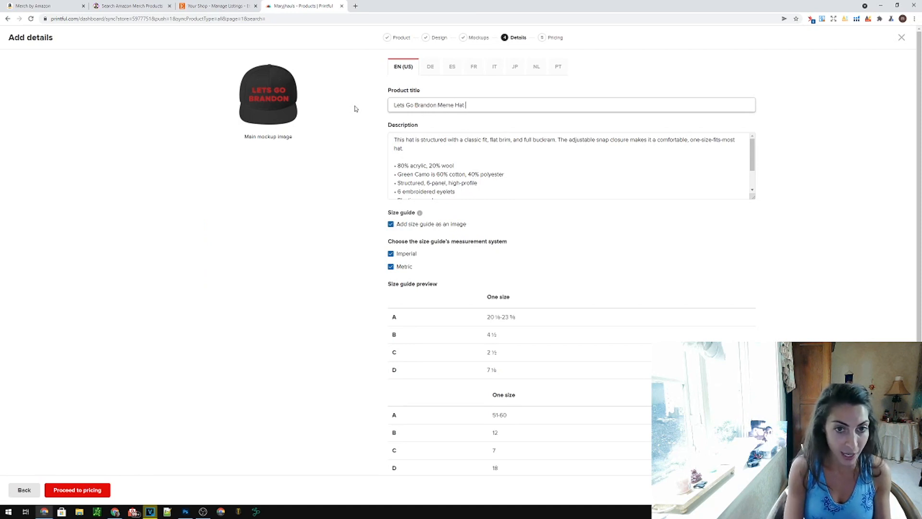
type(", Funny Christmas")
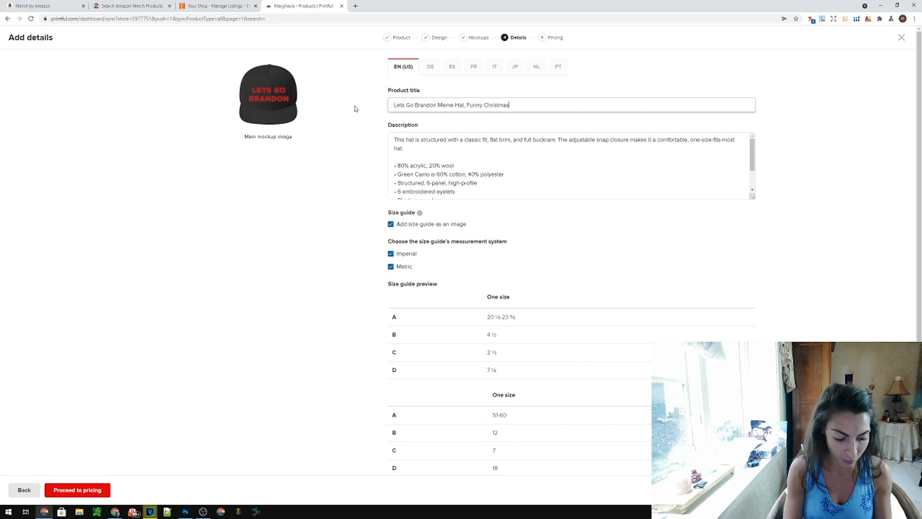
type(" Meme Hat,")
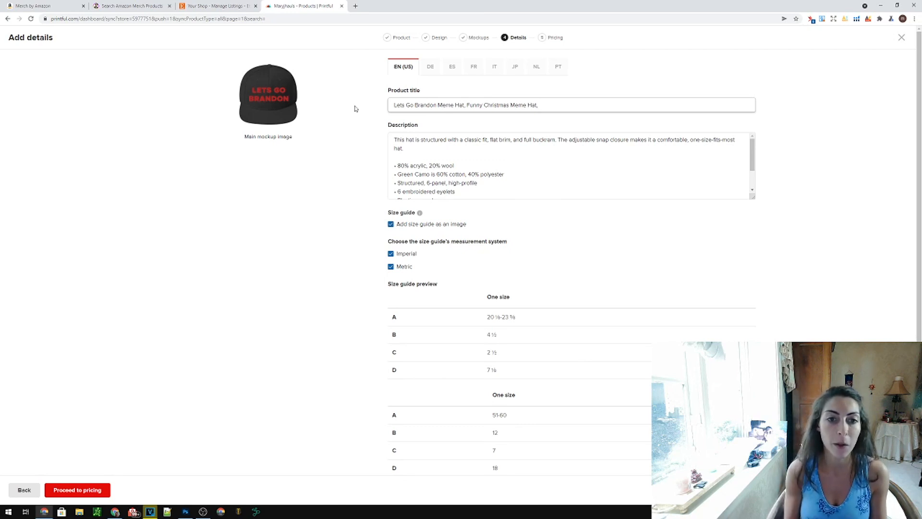
- Copy the product title into the start of the description as its own line above the existing text
triple_click(424, 106)
key("ctrl+c")
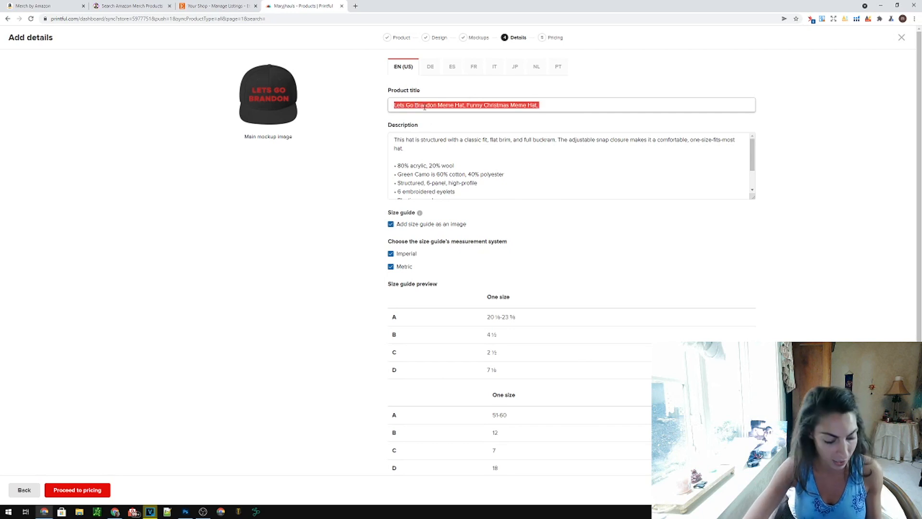
left_click(392, 140)
key("Return")
key("Return")
key("ctrl+v")
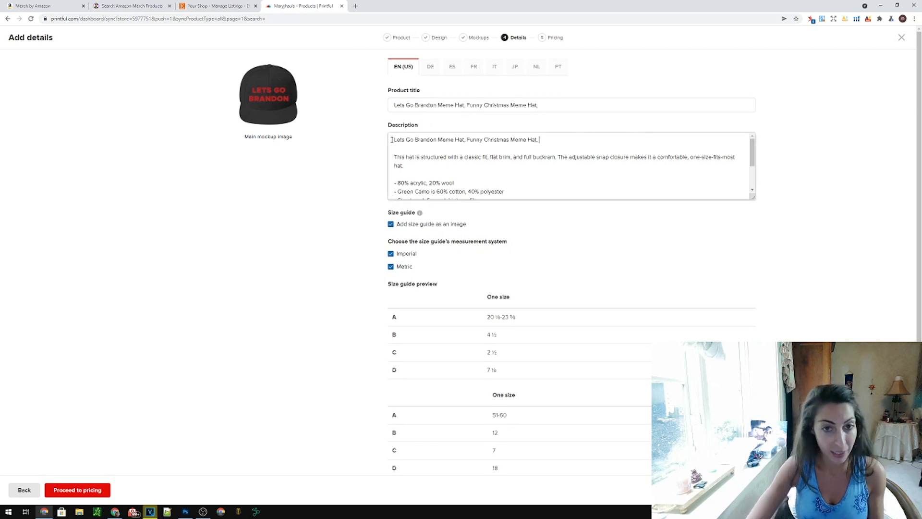
- Tag the product with "lets go brandon" and "anti biden hat"
scroll(388, 227, "down", 5)
left_click(417, 271)
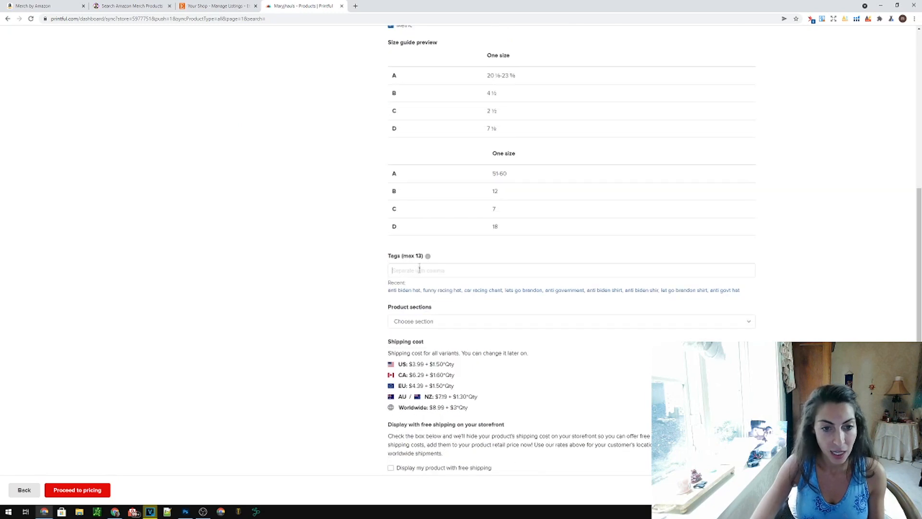
type("lets go brandon")
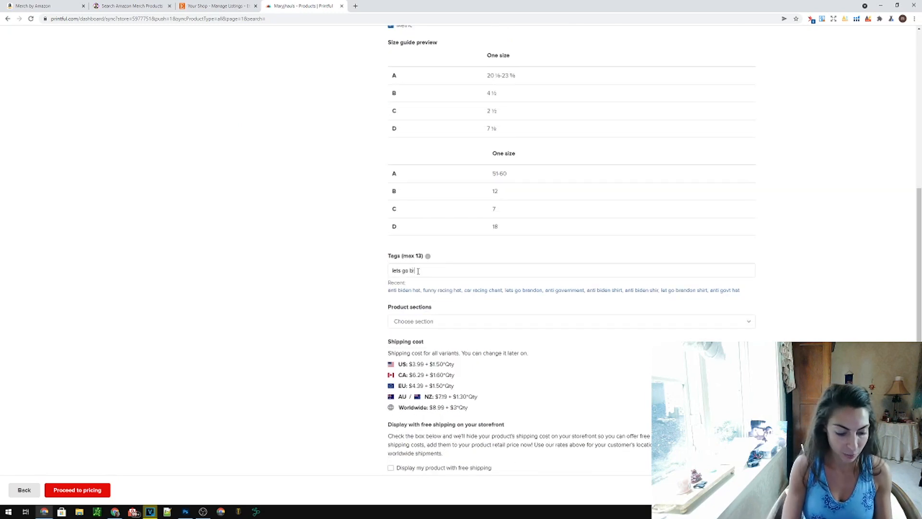
key("Return")
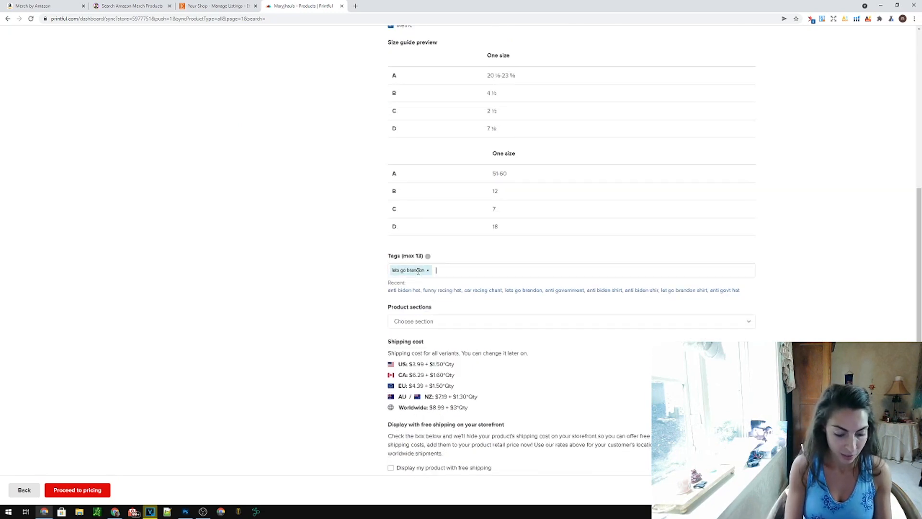
type("anti biden ha")
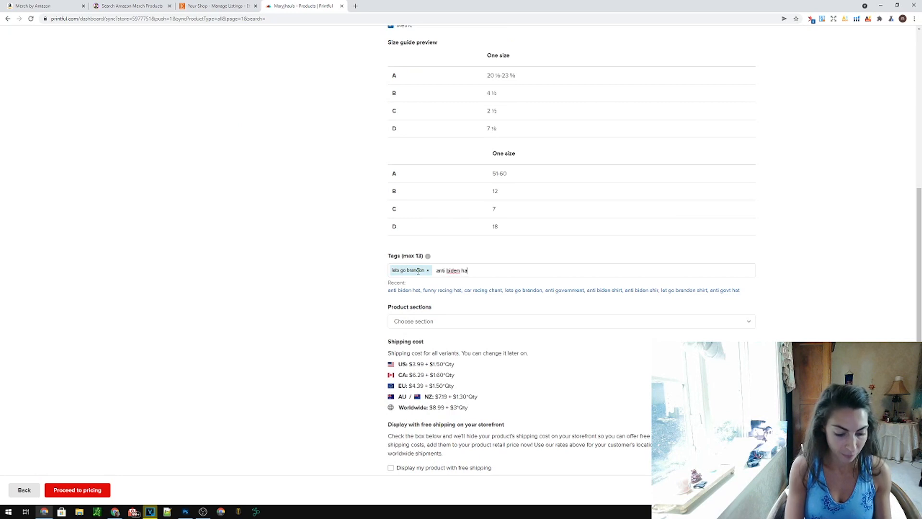
type("t")
key("Return")
- Add "funny meme hat" and "funny biden meme" as further product tags
type("funny meme")
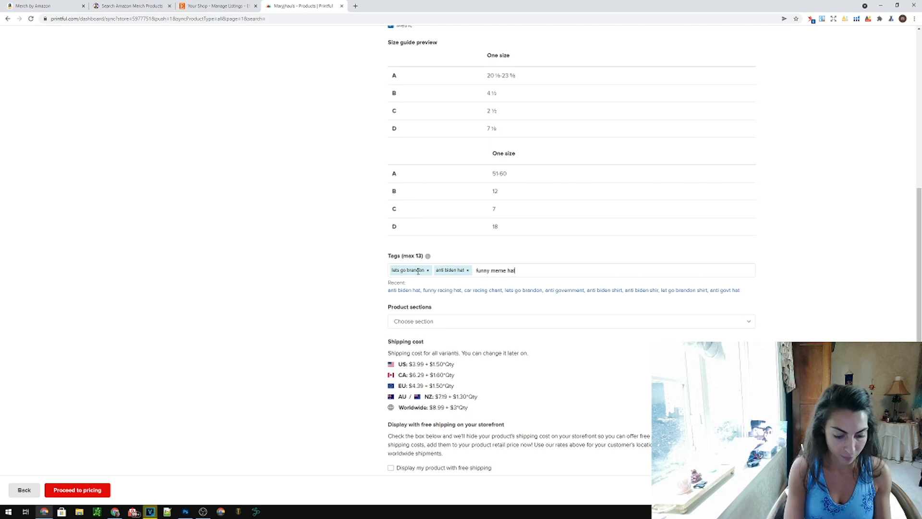
key("Return")
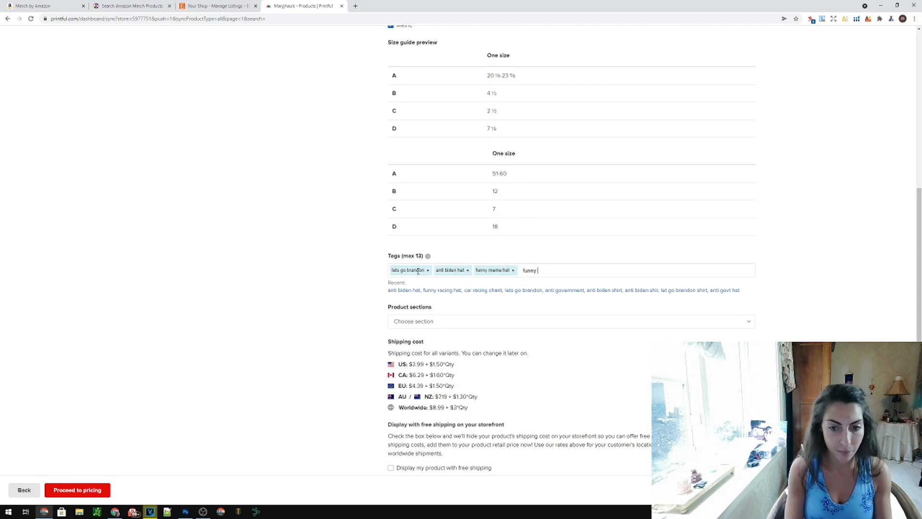
type("funny biden meme")
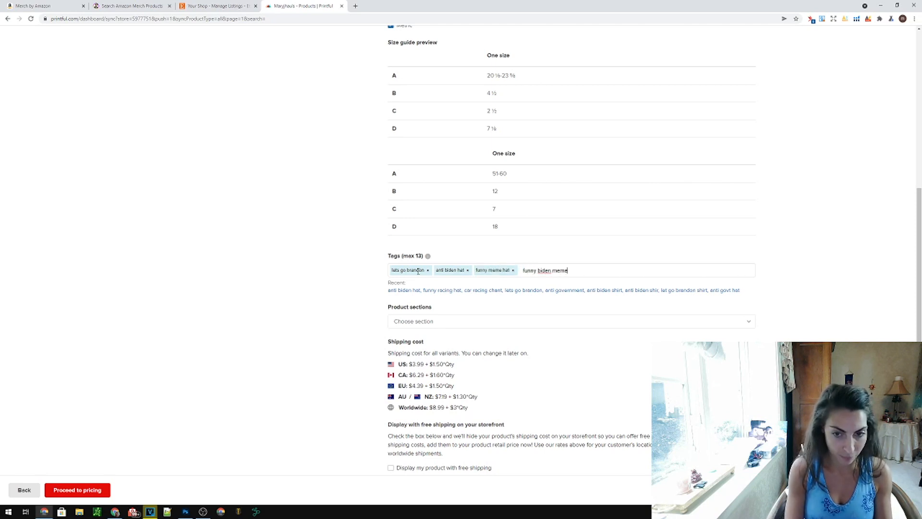
type(" hat")
key("BackSpace")
key("BackSpace")
key("BackSpace")
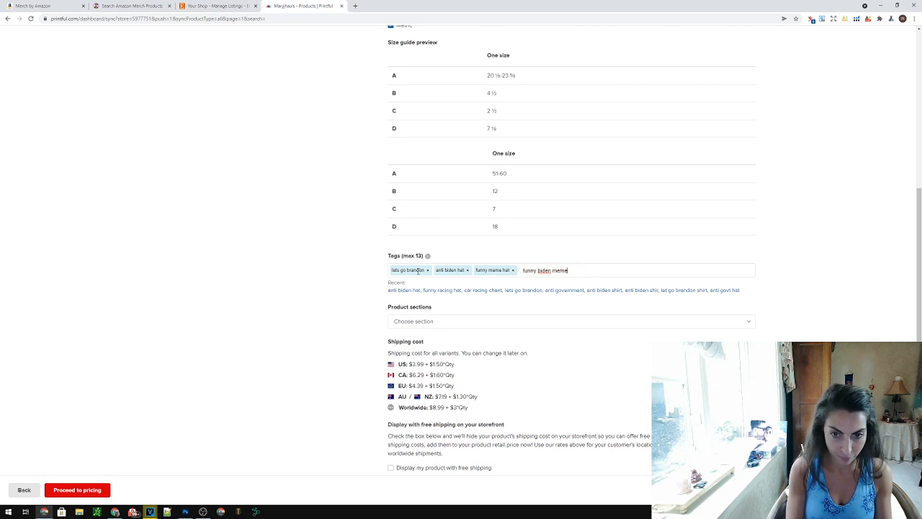
key("Return")
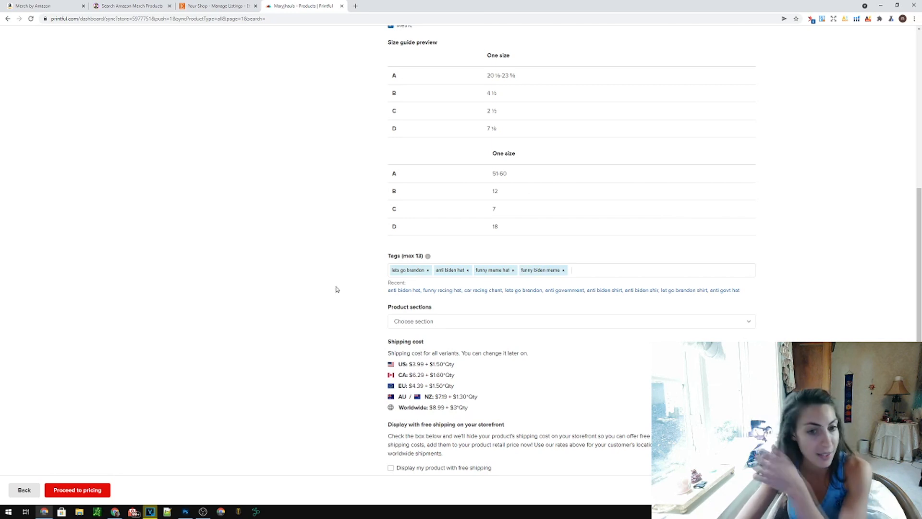
- Continue to pricing, set the retail price for all sizes to $29.99 and submit the hat to the store
left_click(77, 489)
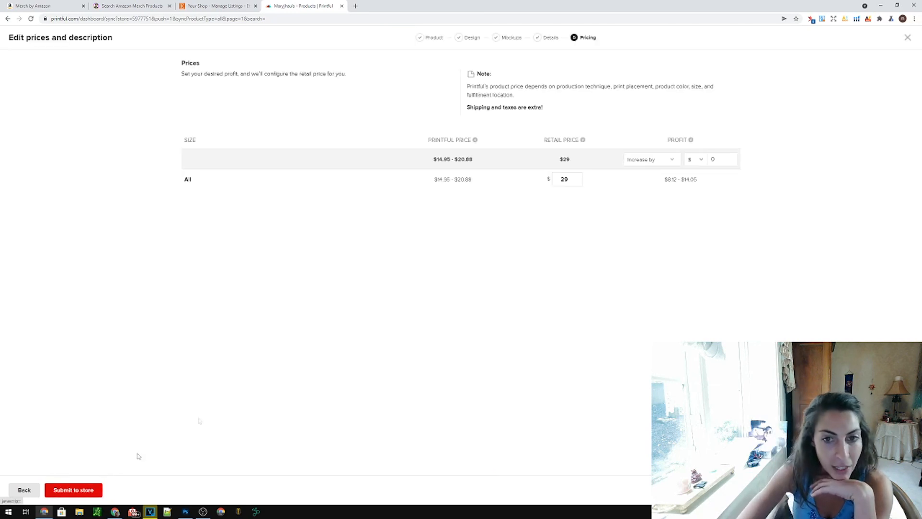
left_click(571, 180)
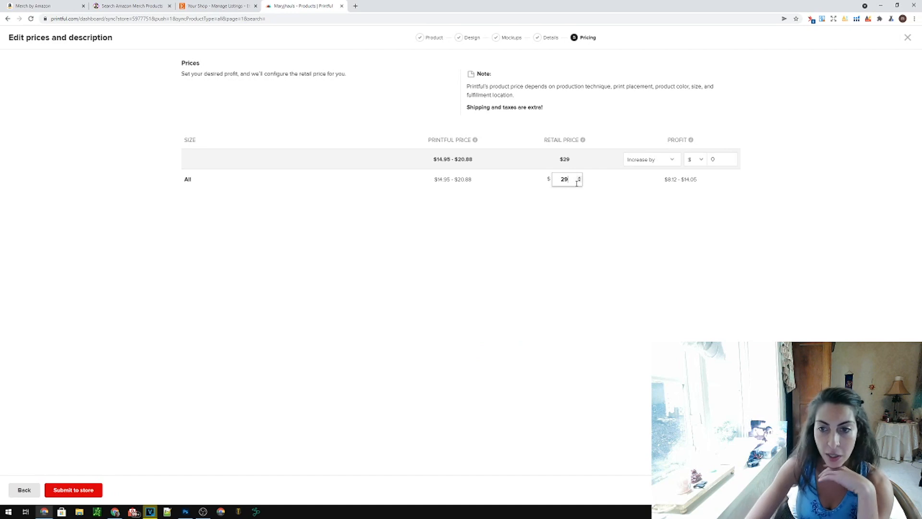
type(".99")
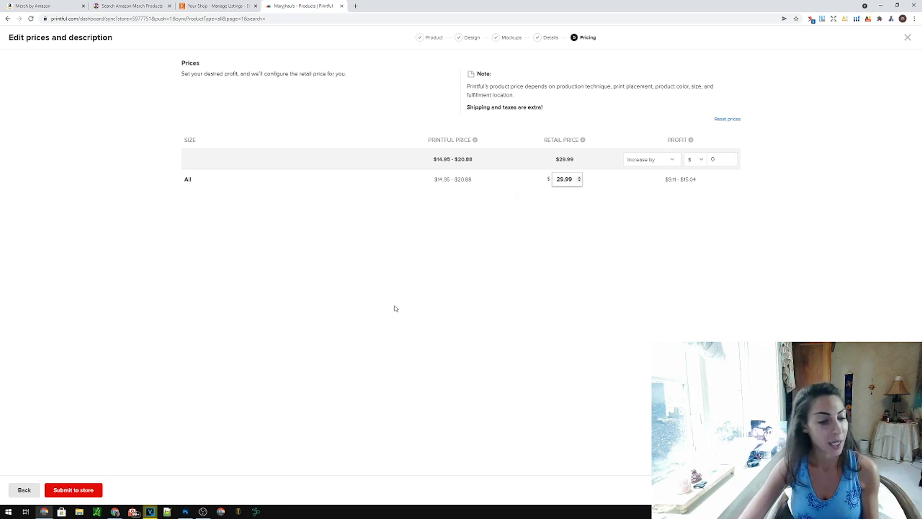
left_click(85, 491)
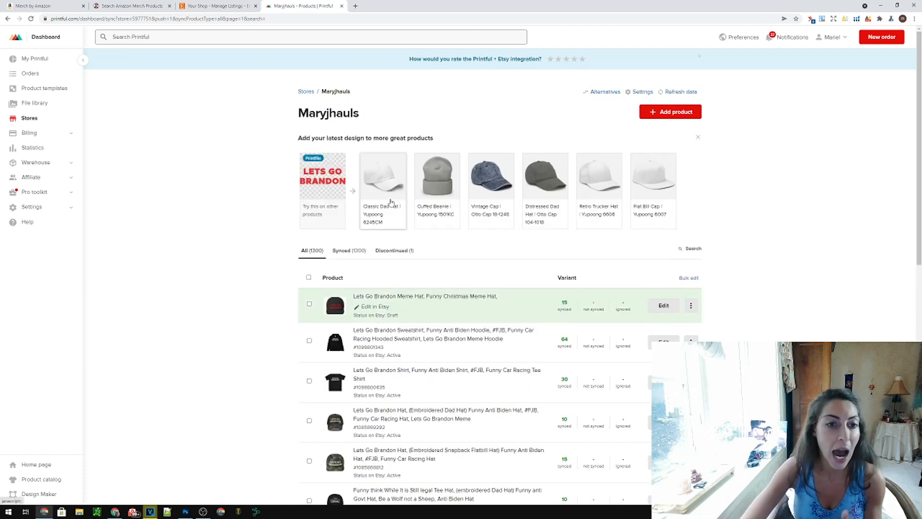
- Open the new hat's draft in Etsy and publish the listing with Printful as its production partner
left_click(381, 307)
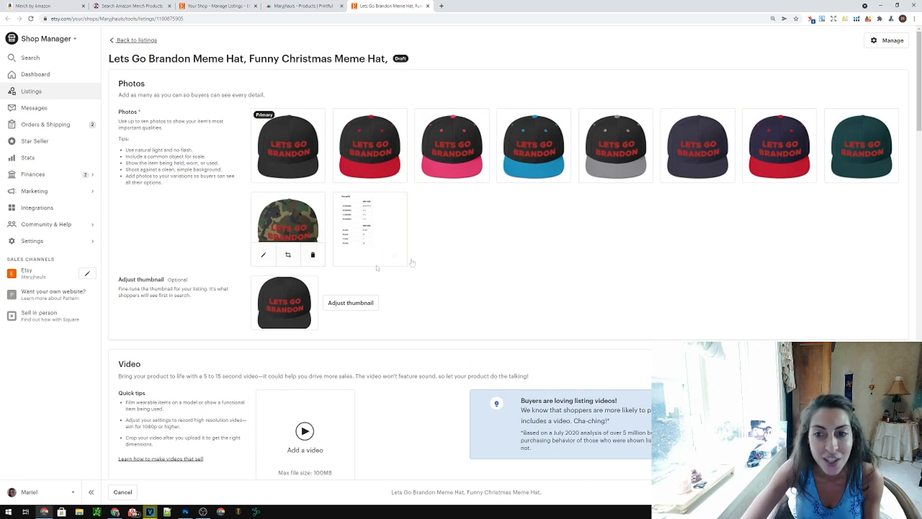
scroll(452, 249, "down", 6)
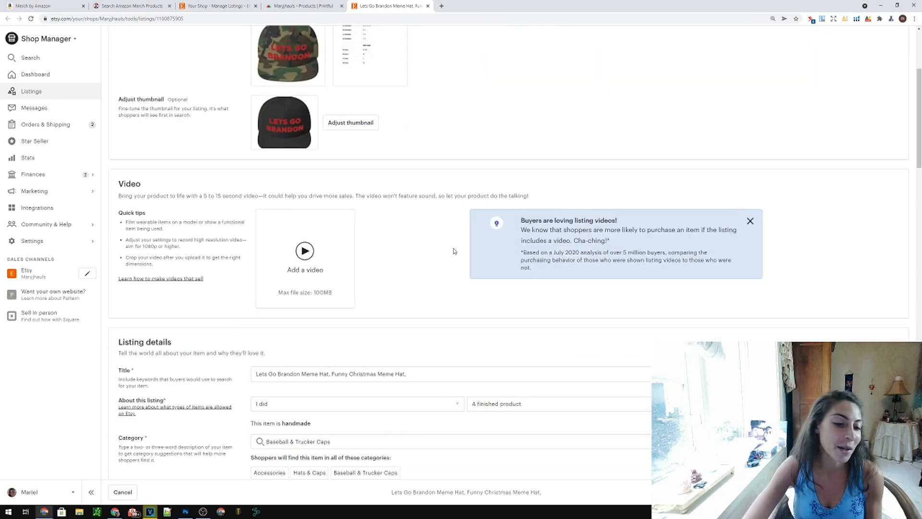
scroll(455, 250, "down", 3)
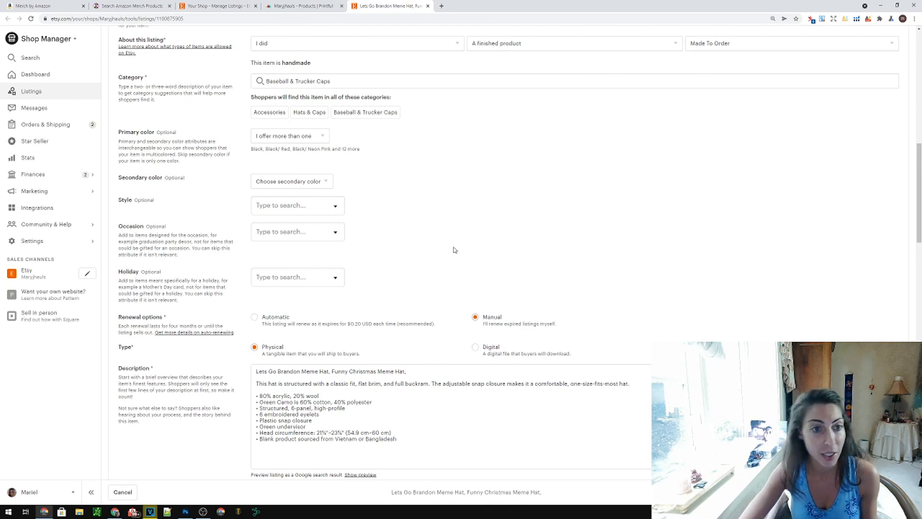
scroll(461, 214, "down", 5)
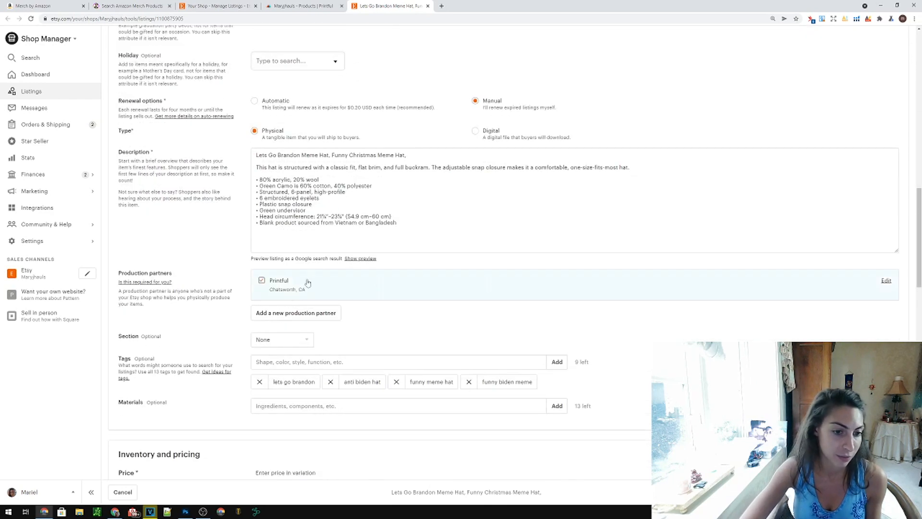
left_click(262, 280)
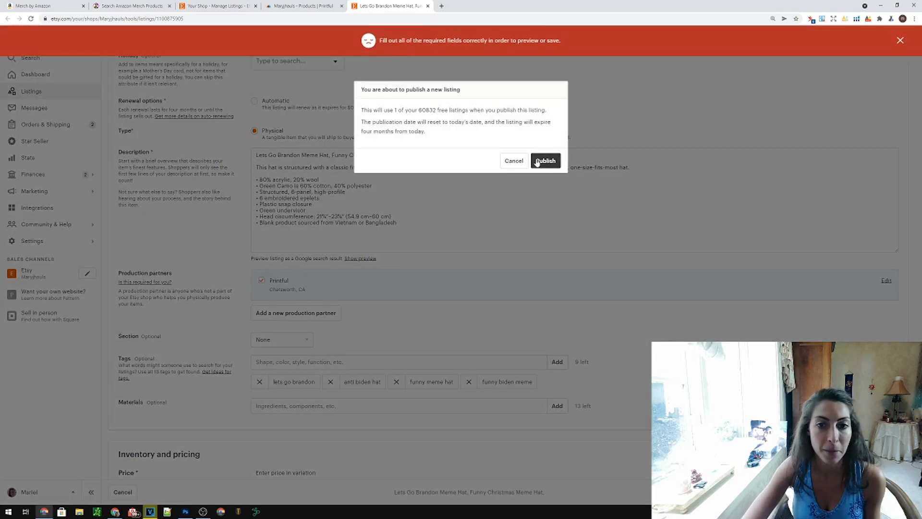
left_click(542, 162)
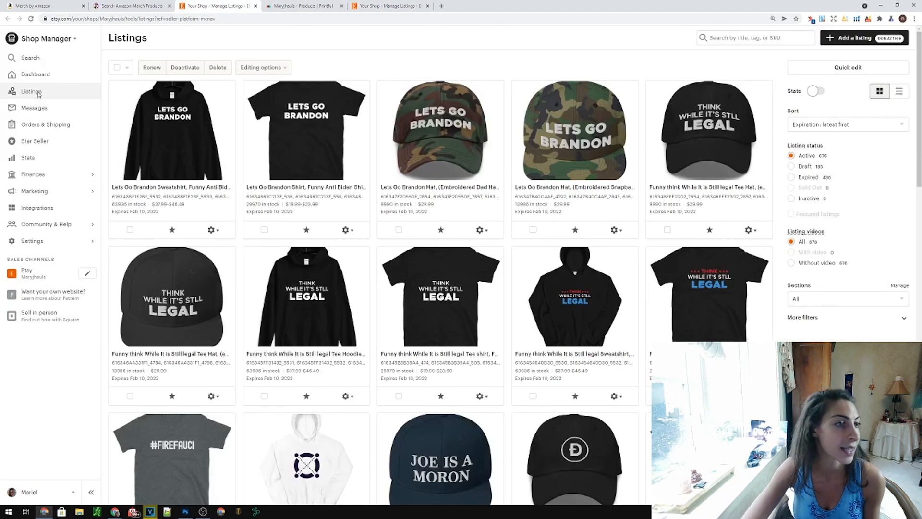
- Filter the shop's listings by draft status, then return to the active listings to check for the new hat
left_click(791, 166)
left_click(790, 156)
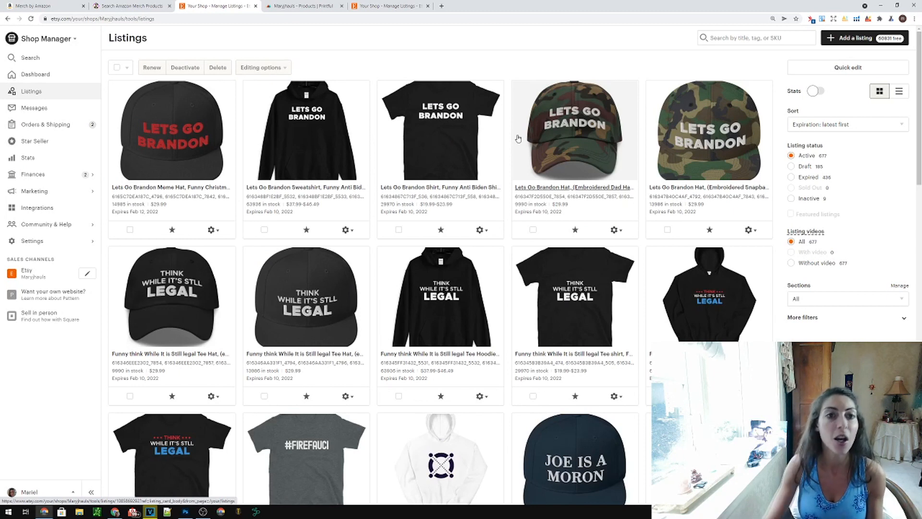
- Restore the browser from full screen to a smaller window over Photoshop and the desktop
double_click(562, 6)
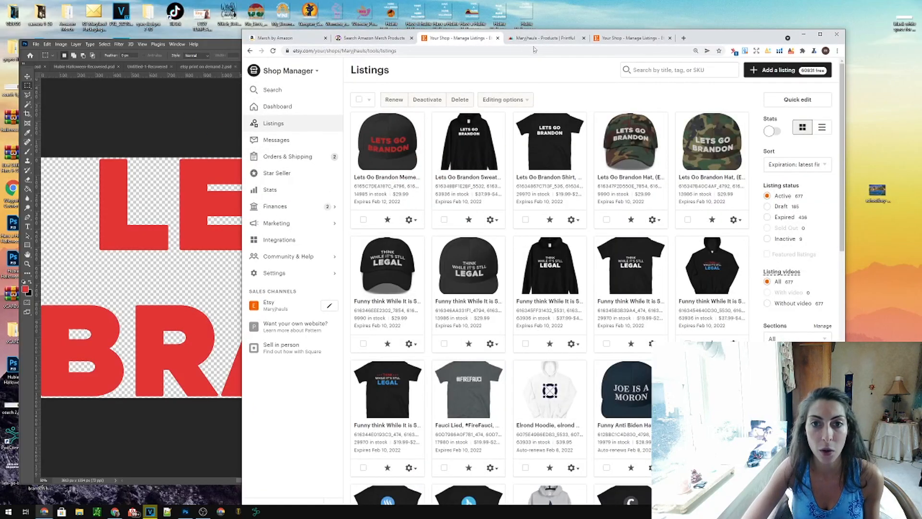
mouse_move(532, 41)
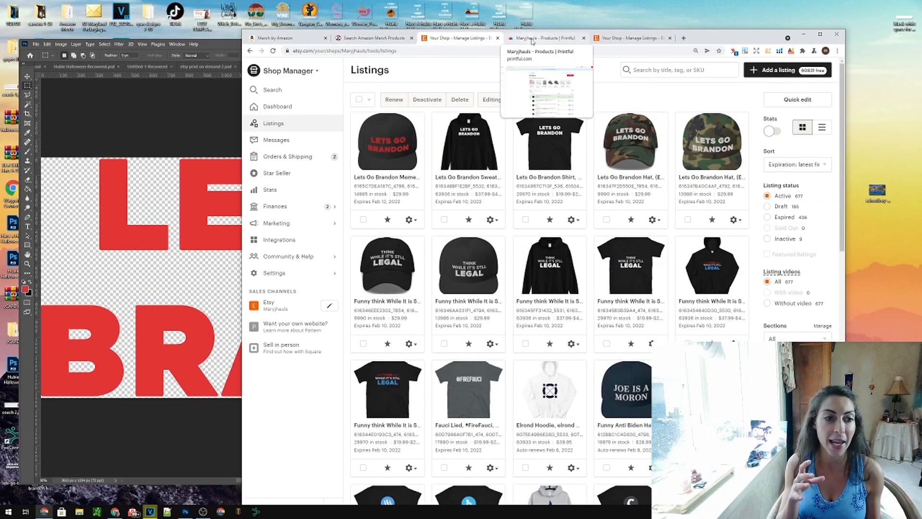